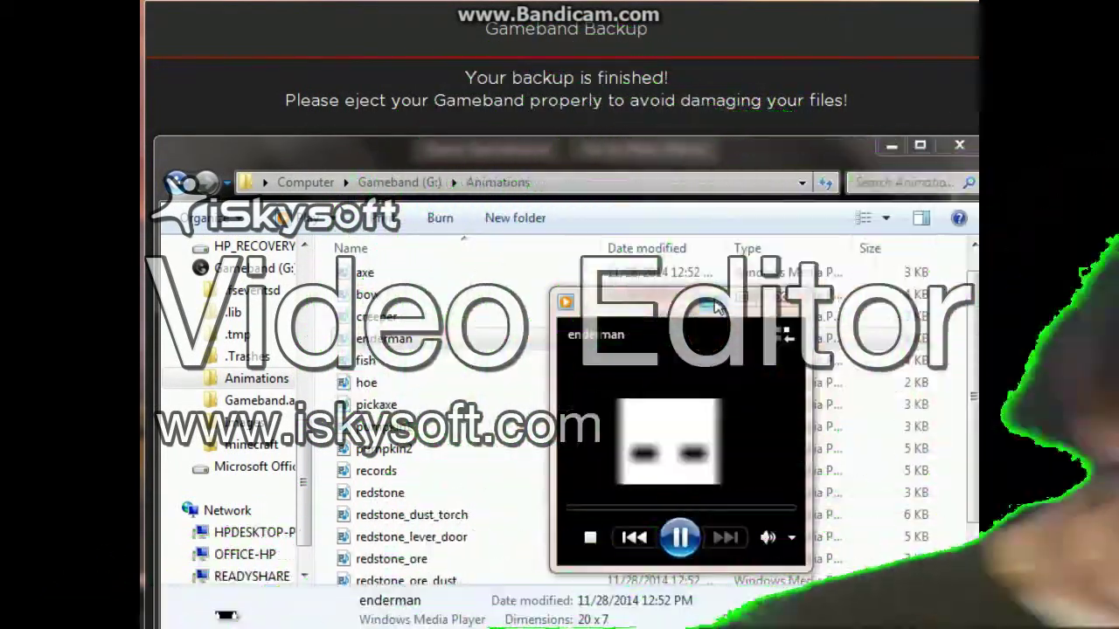
Step: Close the enderman animation player and check which actions are available for that file
left_click(711, 303)
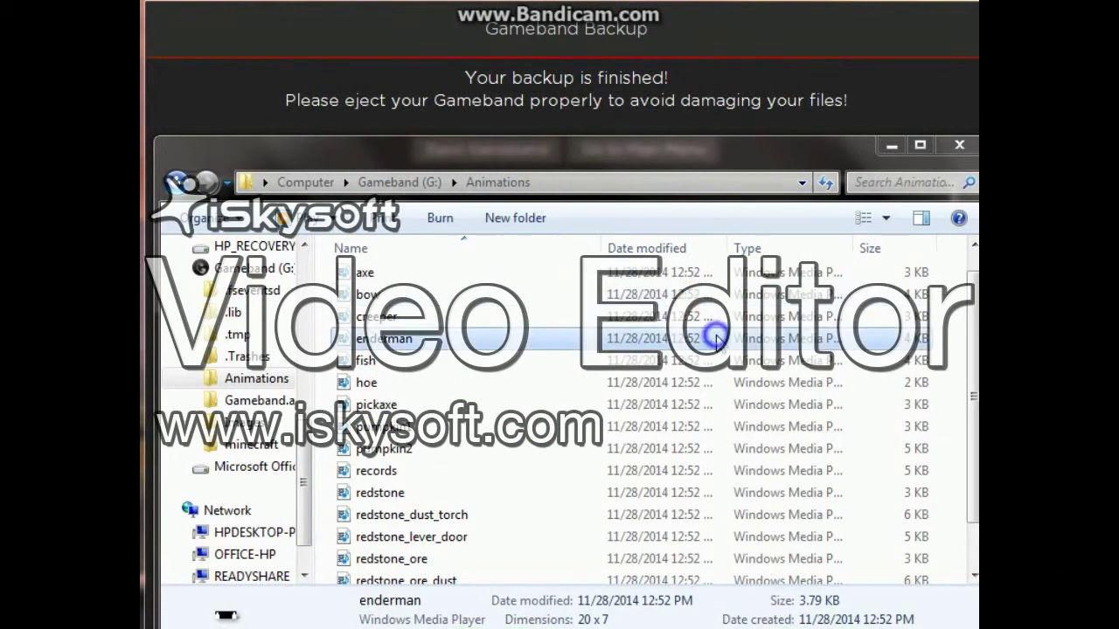
right_click(718, 339)
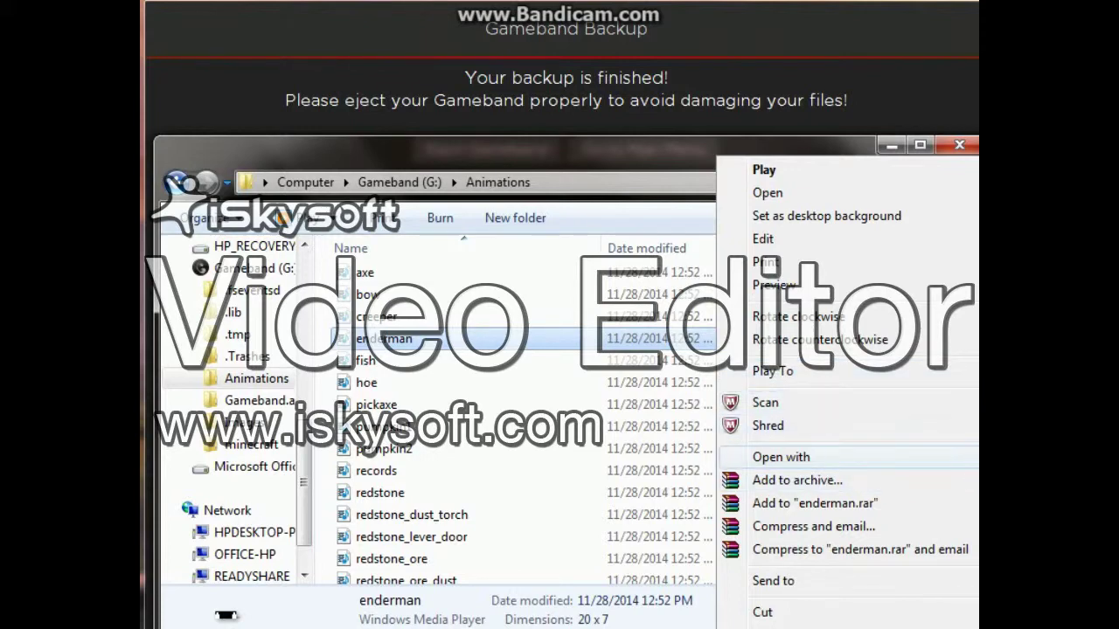
key("Escape")
scroll(839, 389, "up", 1)
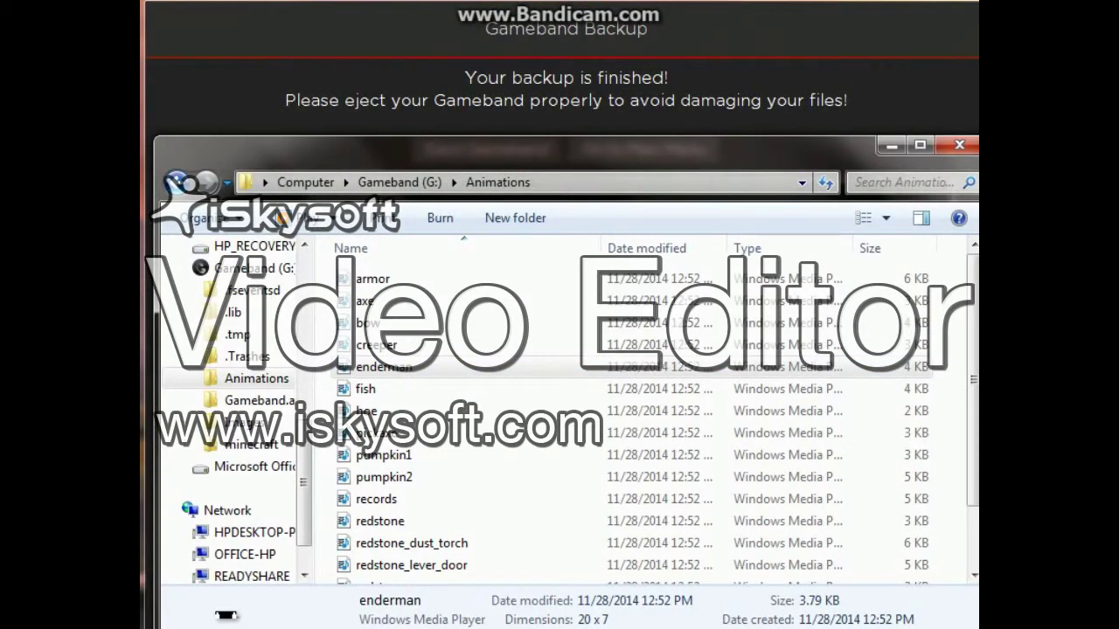
Step: Look through the Images folder on the Gameband drive and return to the drive's root
left_click(399, 182)
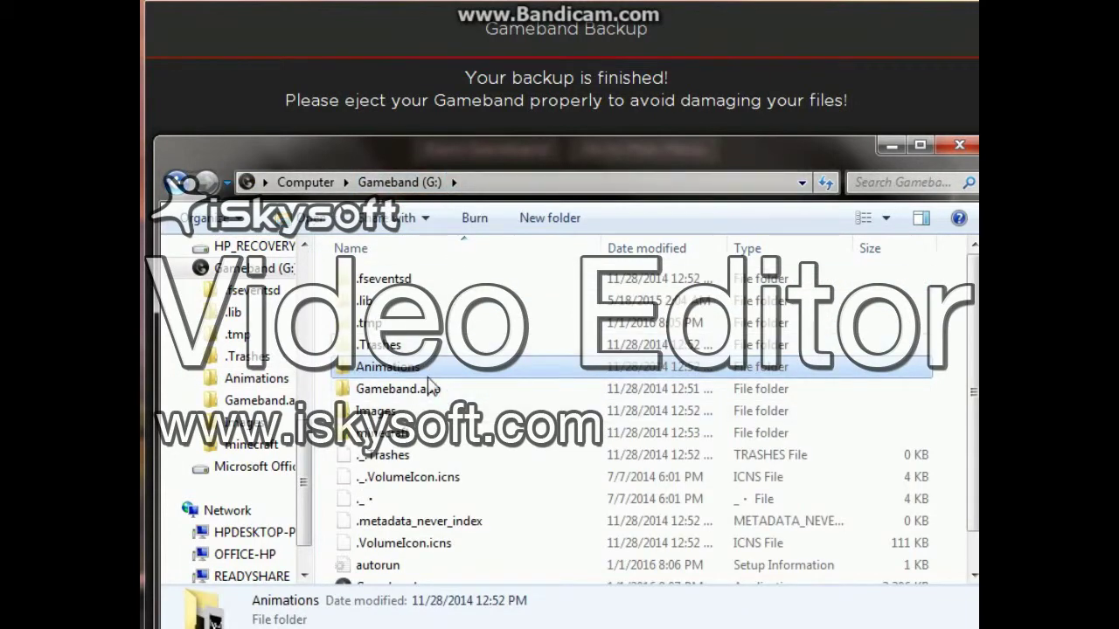
double_click(430, 411)
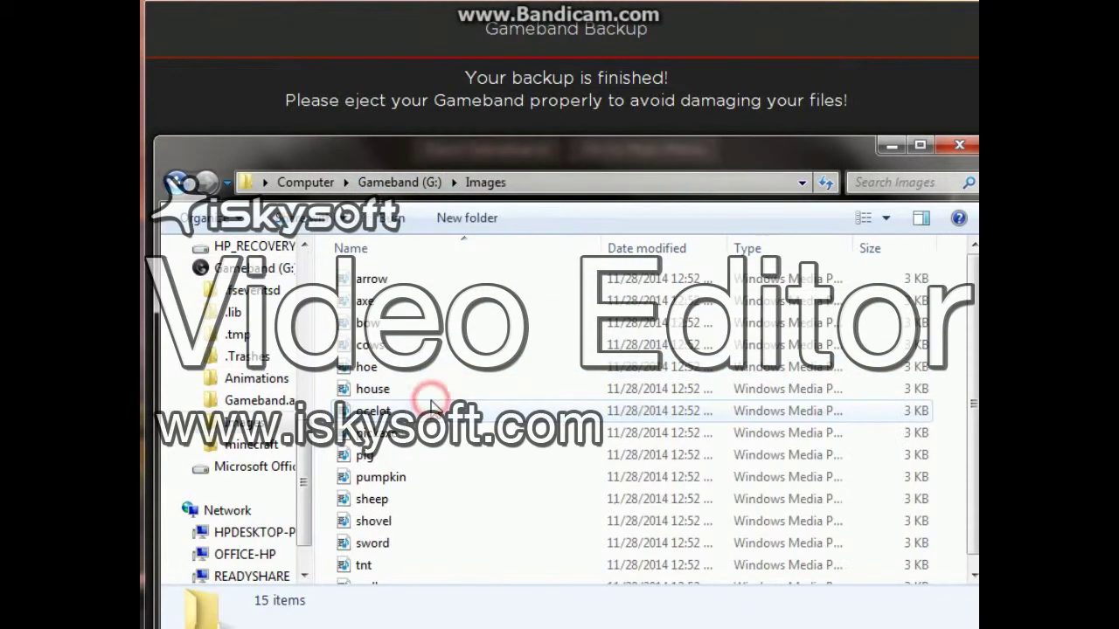
left_click(365, 185)
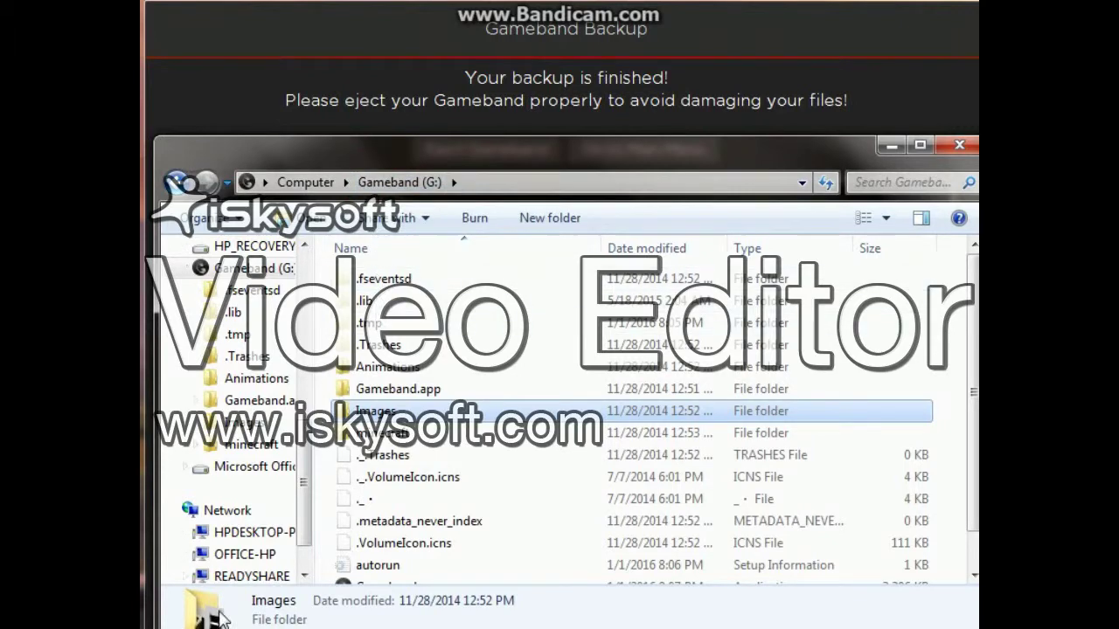
Step: Put the drive's file window away and return from the finished Gameband backup to the main menu
key("alt+F4")
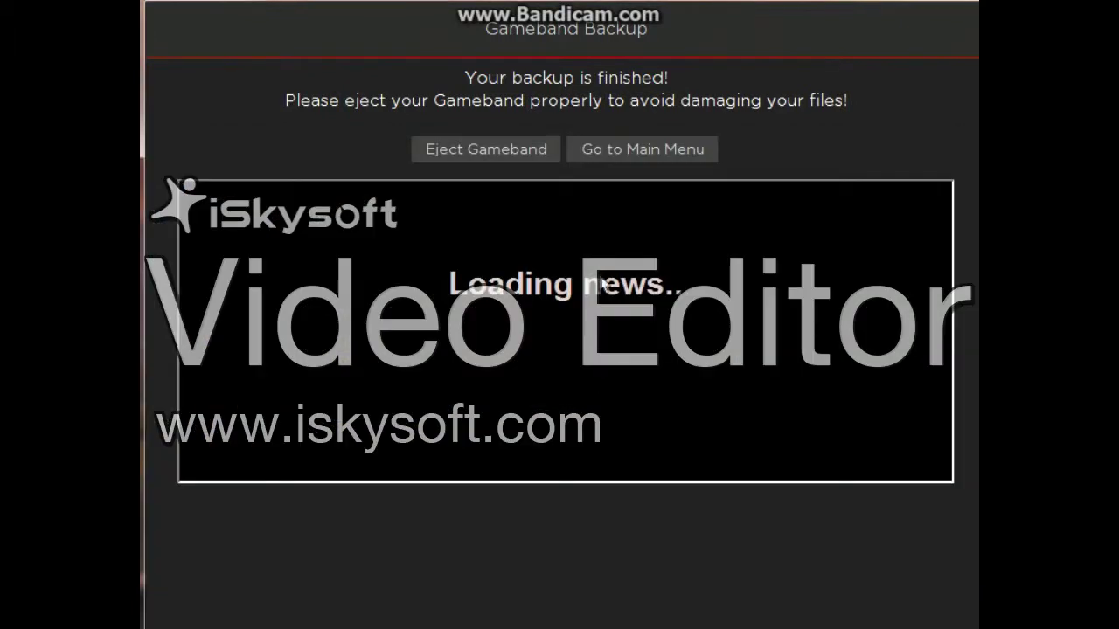
left_click(671, 156)
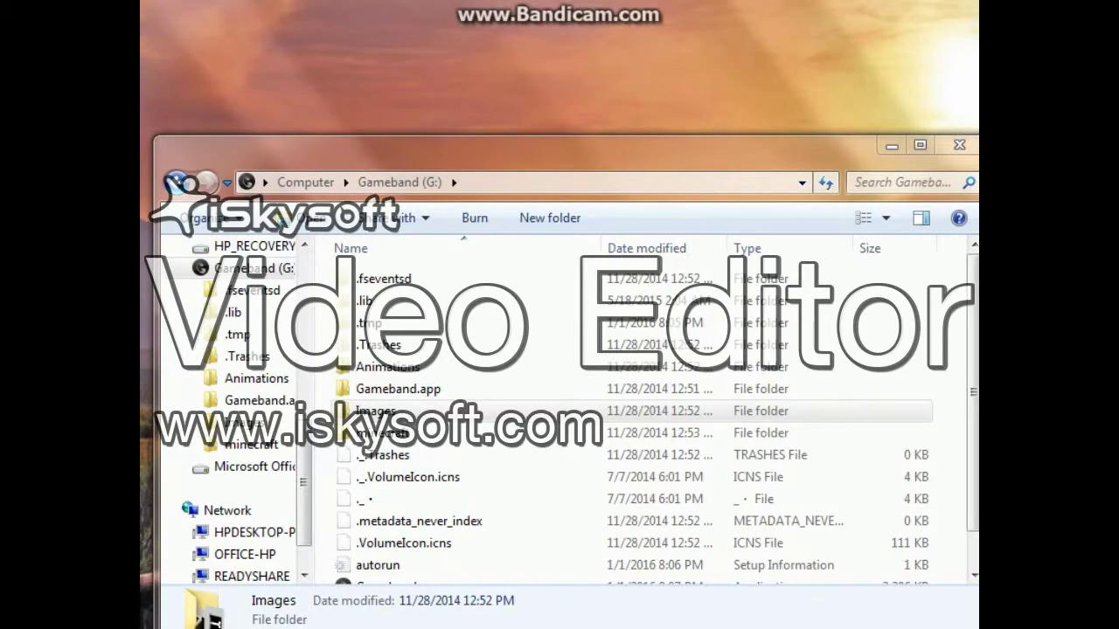
Step: Open the minecraft folder on the Gameband drive
left_click(376, 411)
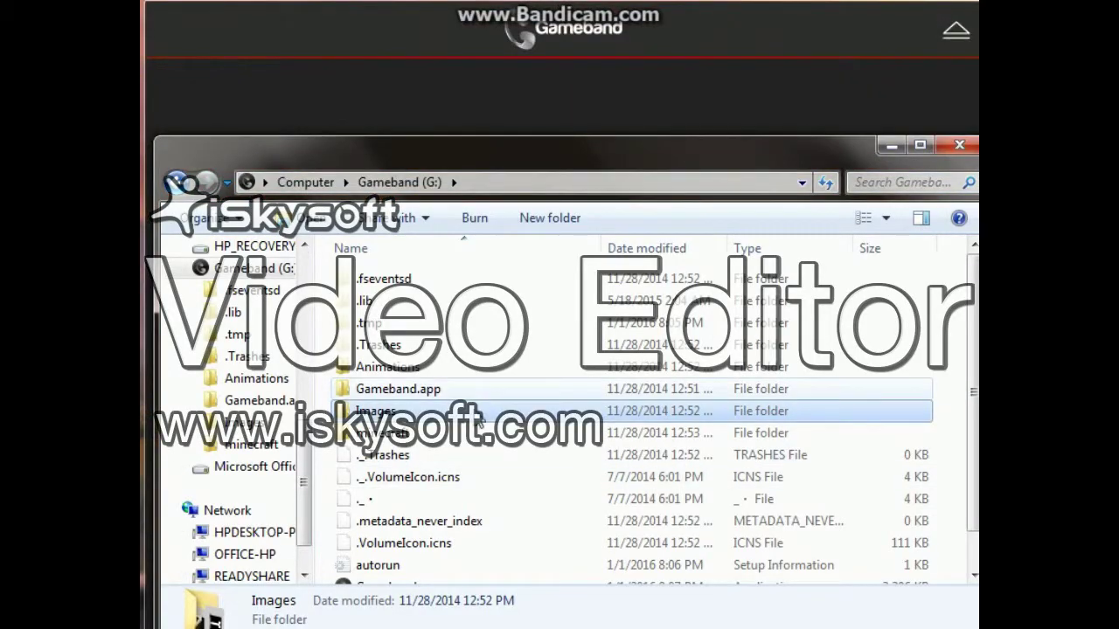
left_click(433, 434, "ctrl")
left_click(434, 434)
left_click_drag(434, 434, 343, 437)
double_click(345, 434)
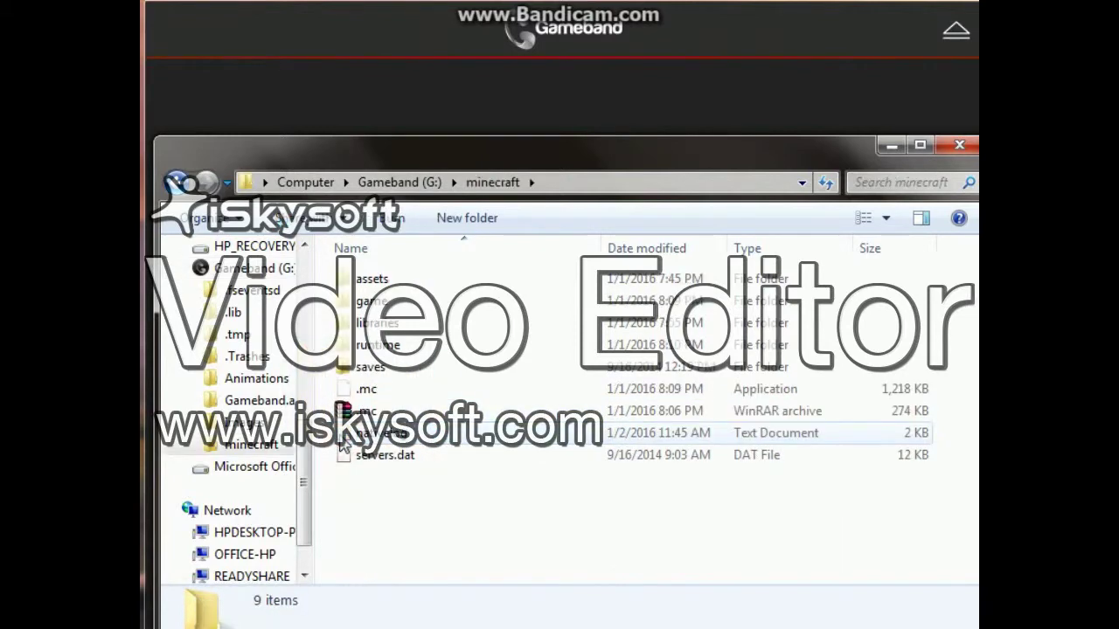
Step: Check the available file actions for the nativelog text document and the .mc application in the minecraft folder
left_click(345, 433)
right_click(346, 433)
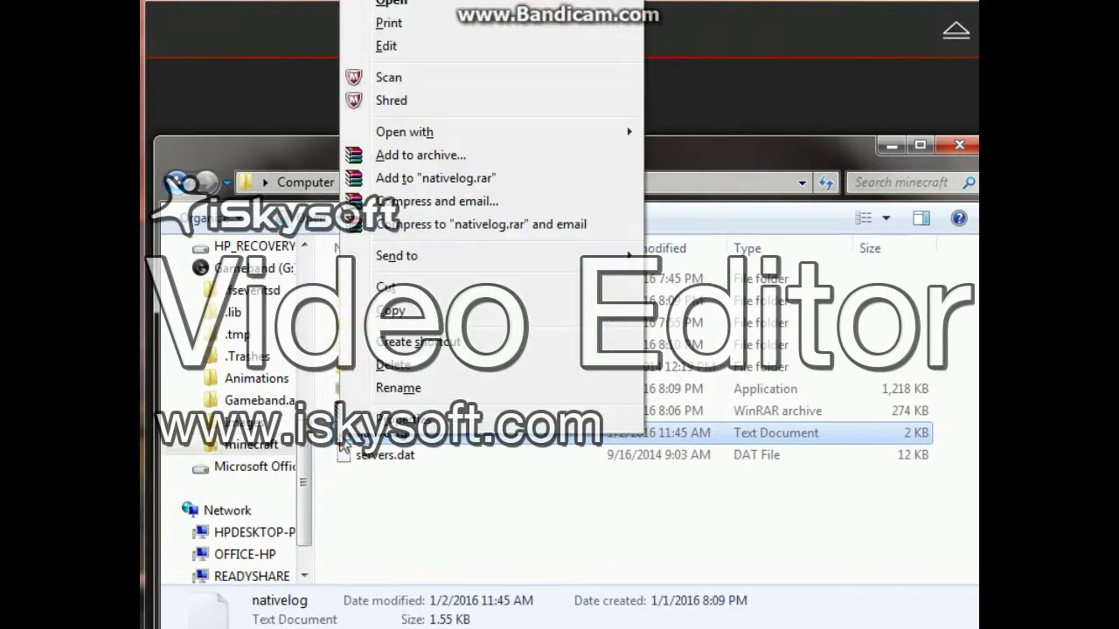
left_click(316, 390)
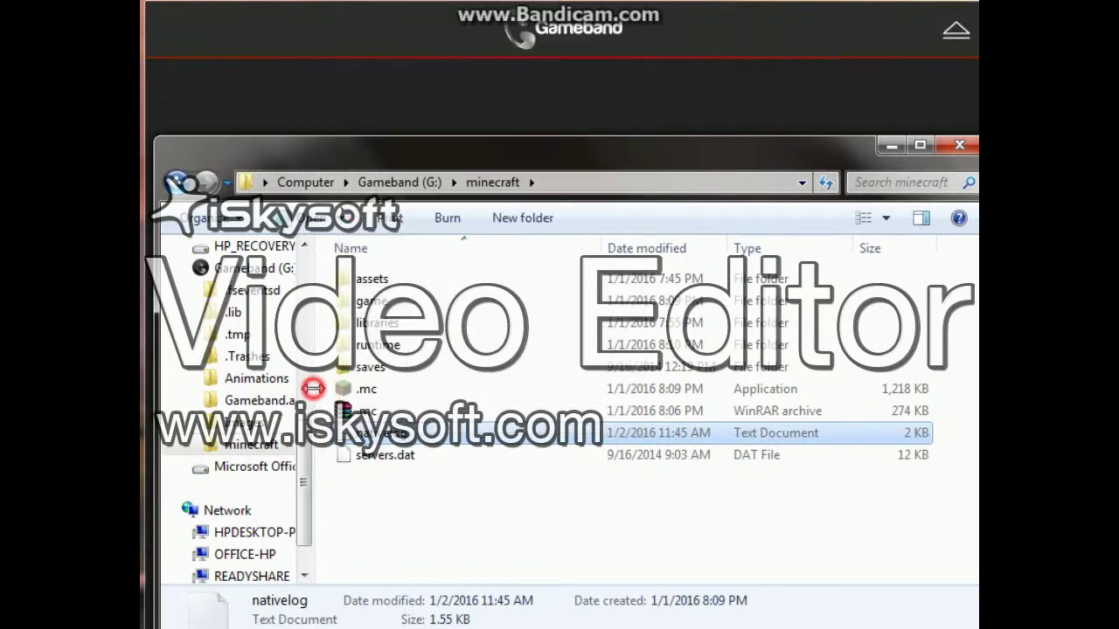
left_click(371, 392)
right_click(371, 393)
left_click(370, 392)
right_click(371, 394)
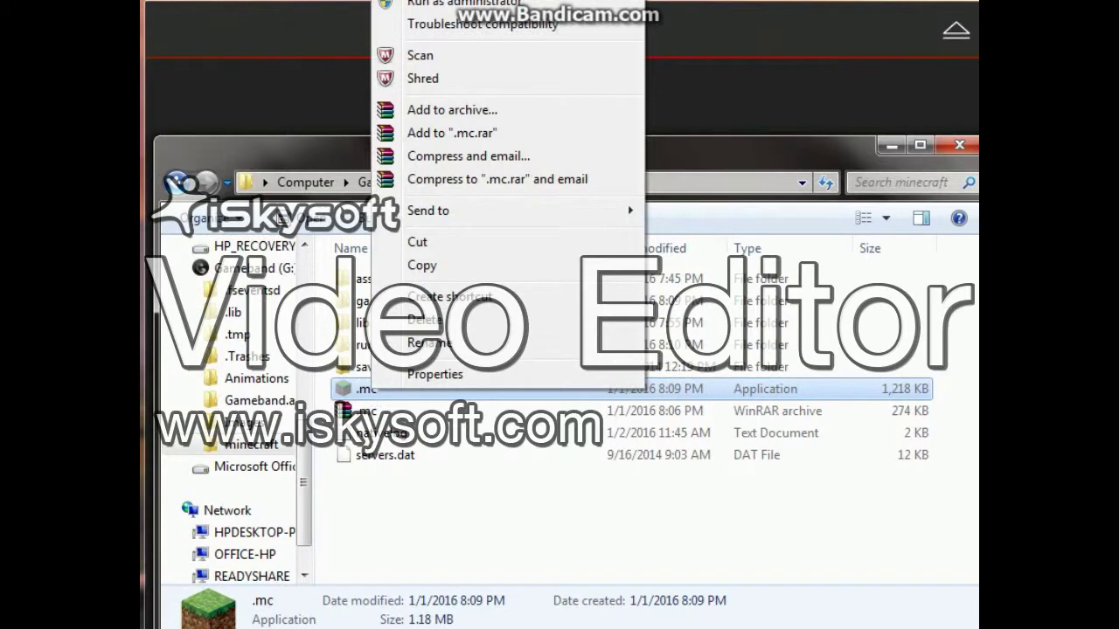
left_click(282, 219)
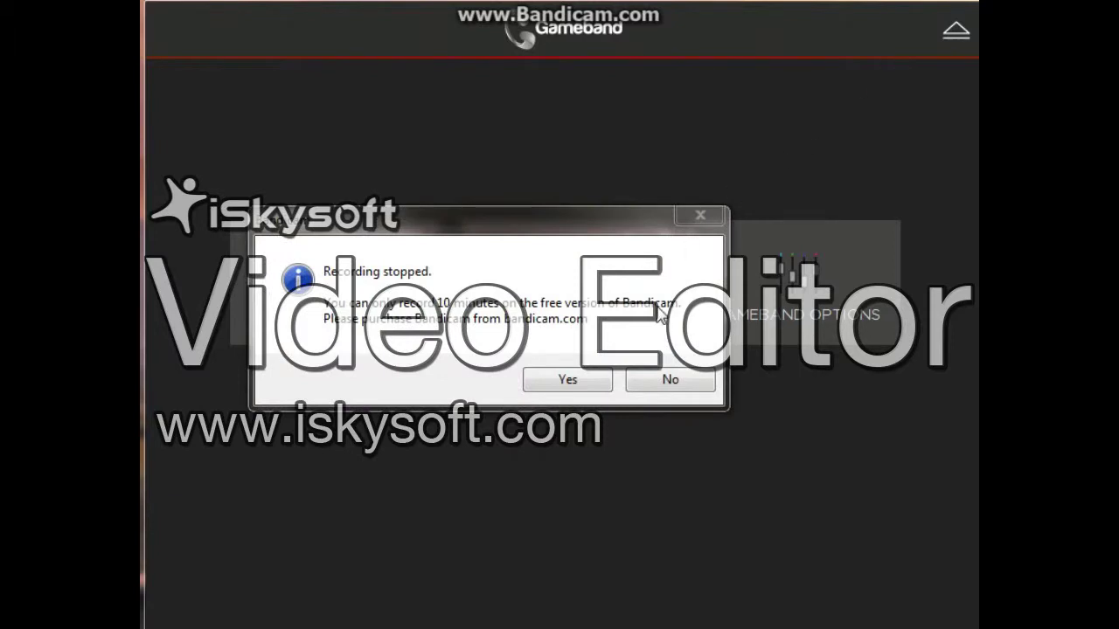
Step: Decline the Bandicam purchase prompt and dismiss the Minecraft Launcher runtime error
left_click(673, 381)
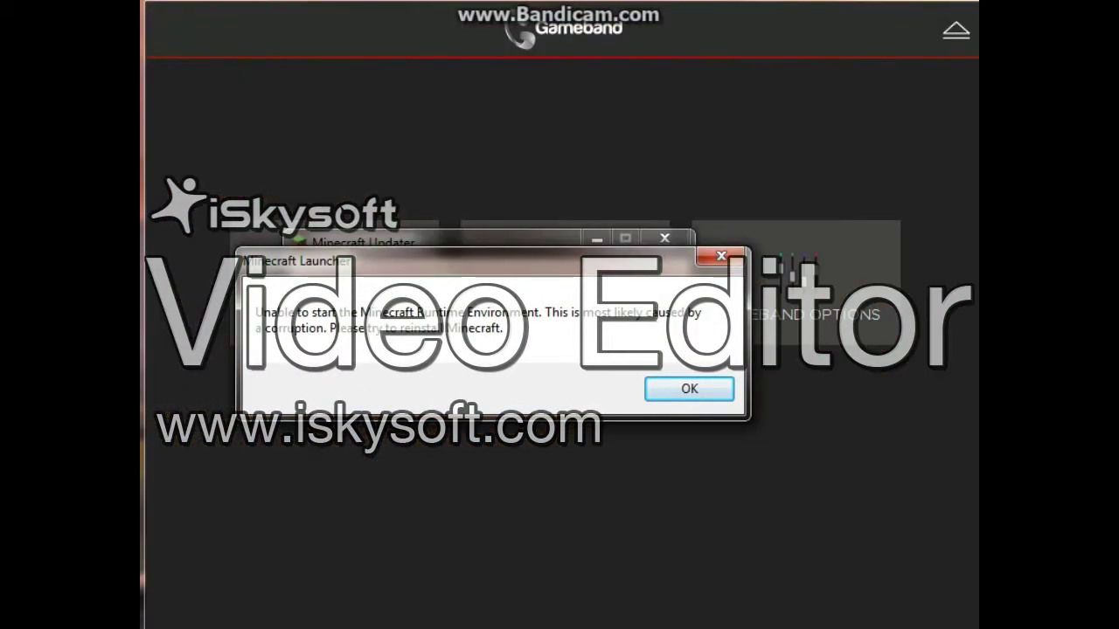
left_click(724, 394)
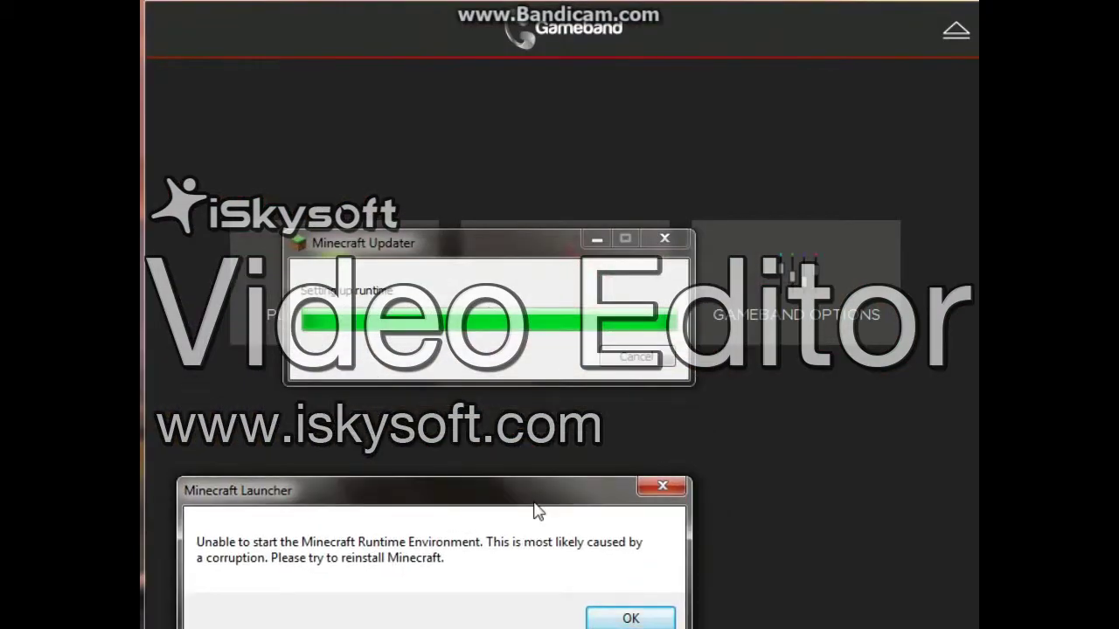
left_click(628, 618)
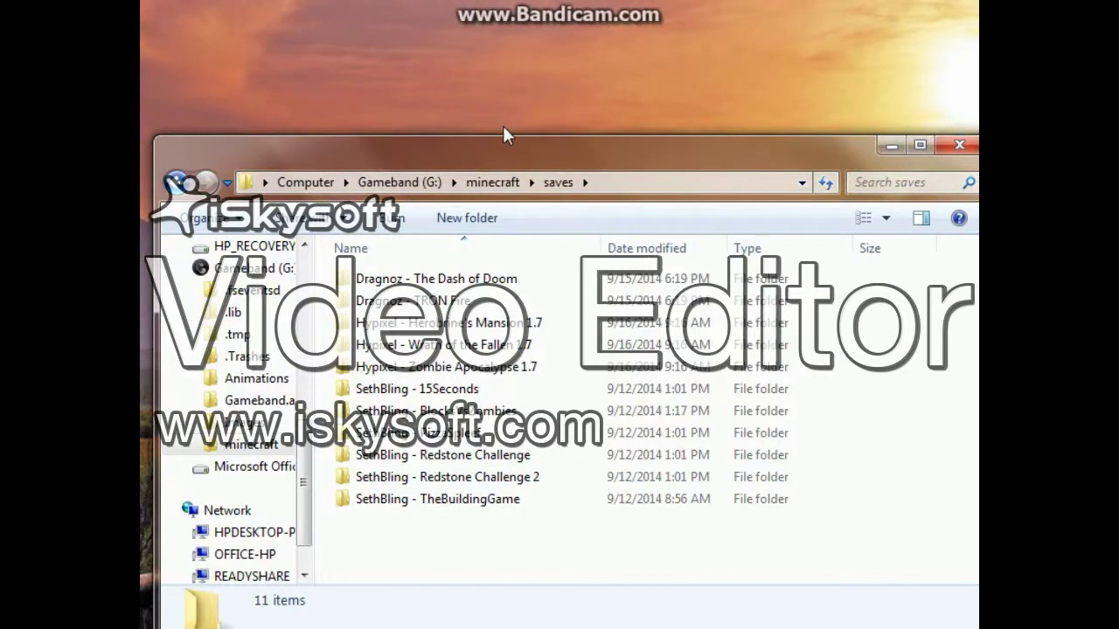
Step: Go up to the Gameband's minecraft folder and reopen its saves folder to view the included worlds
left_click(490, 183)
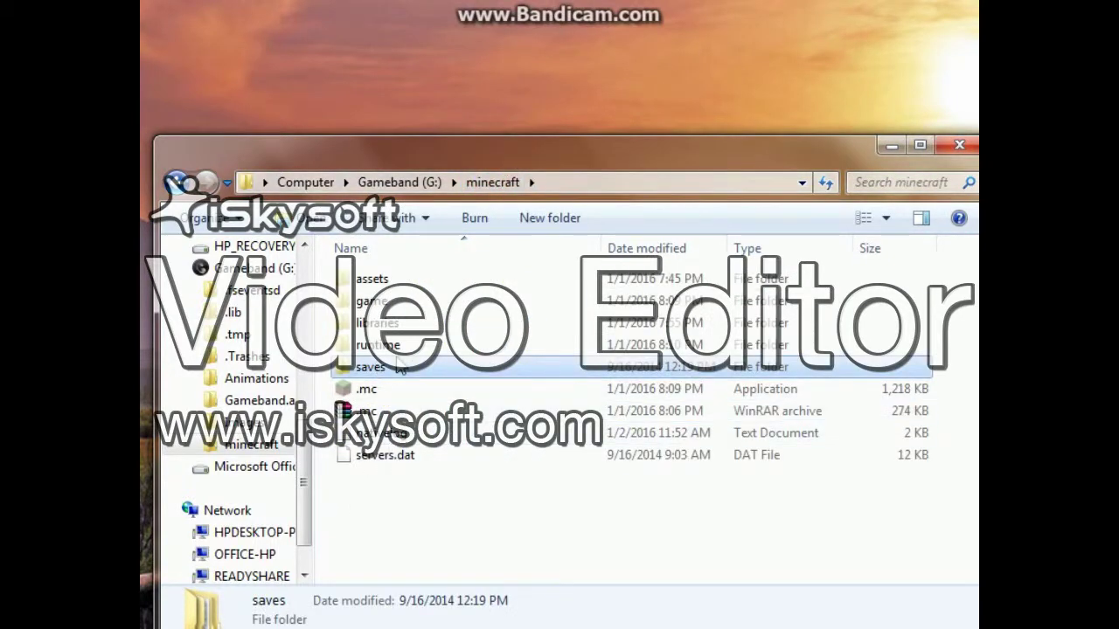
double_click(517, 373)
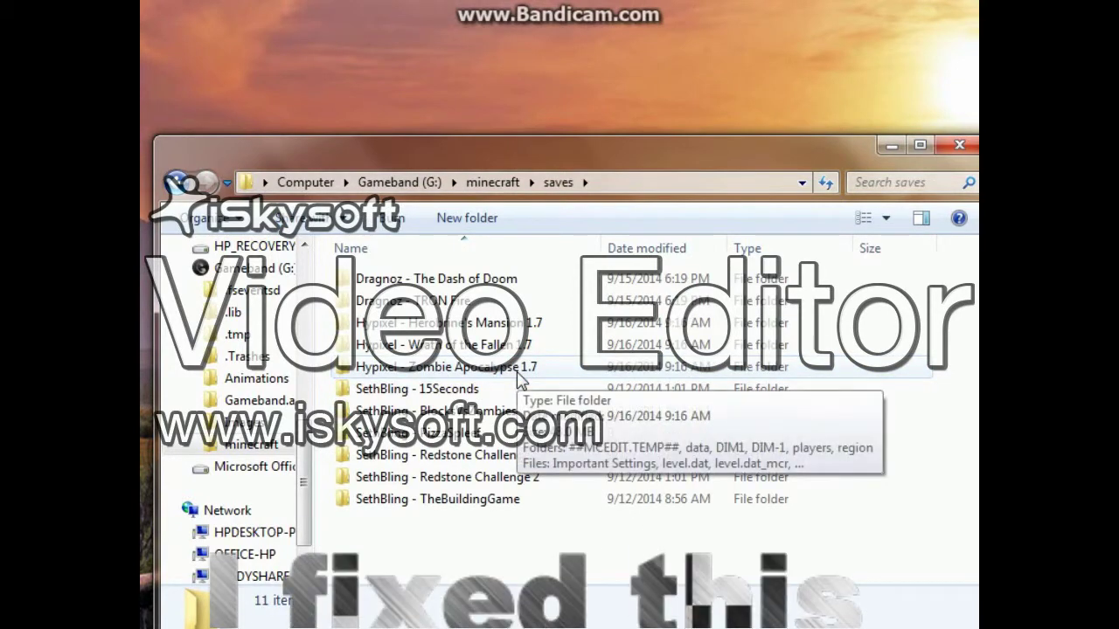
left_click(520, 374)
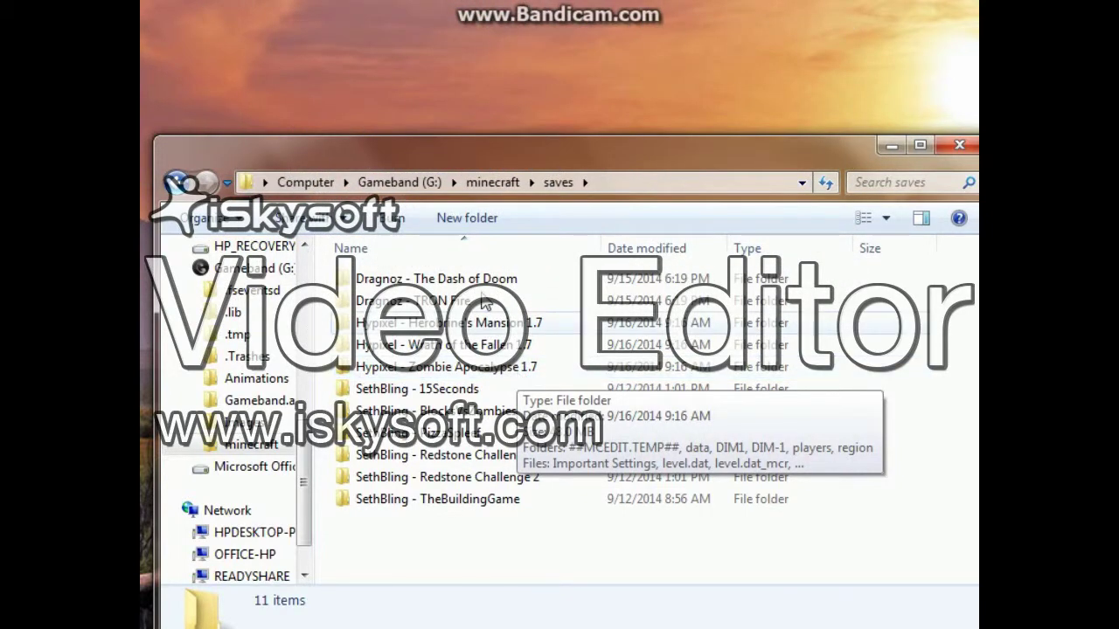
Step: Move the saves folder window higher on the desktop and minimize it
left_click_drag(733, 154, 747, 77)
left_click_drag(748, 1, 746, 8)
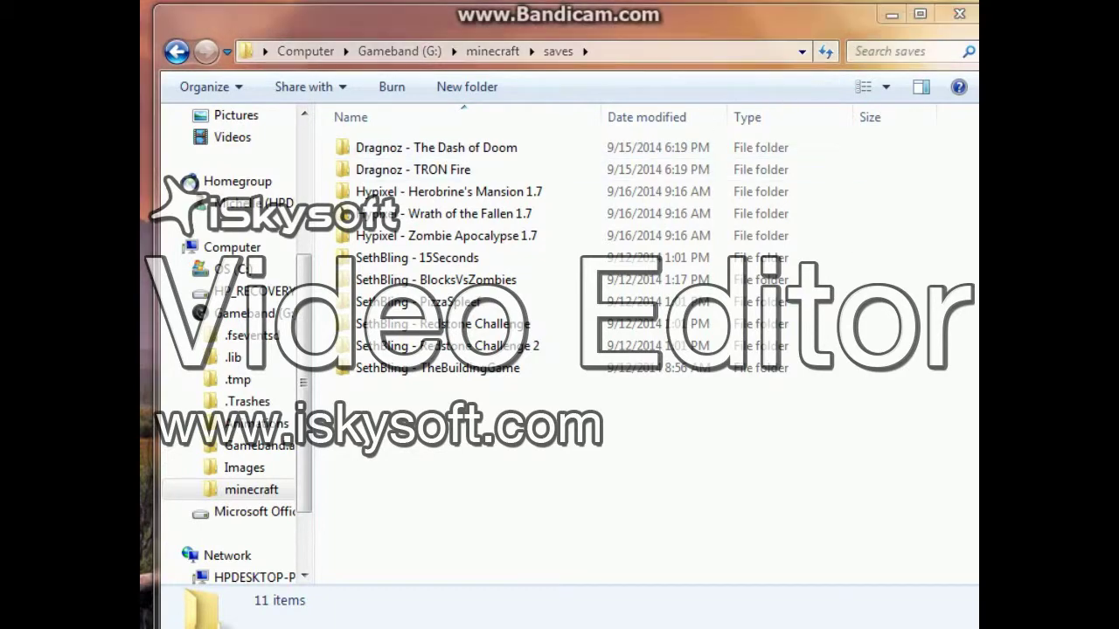
left_click(890, 15)
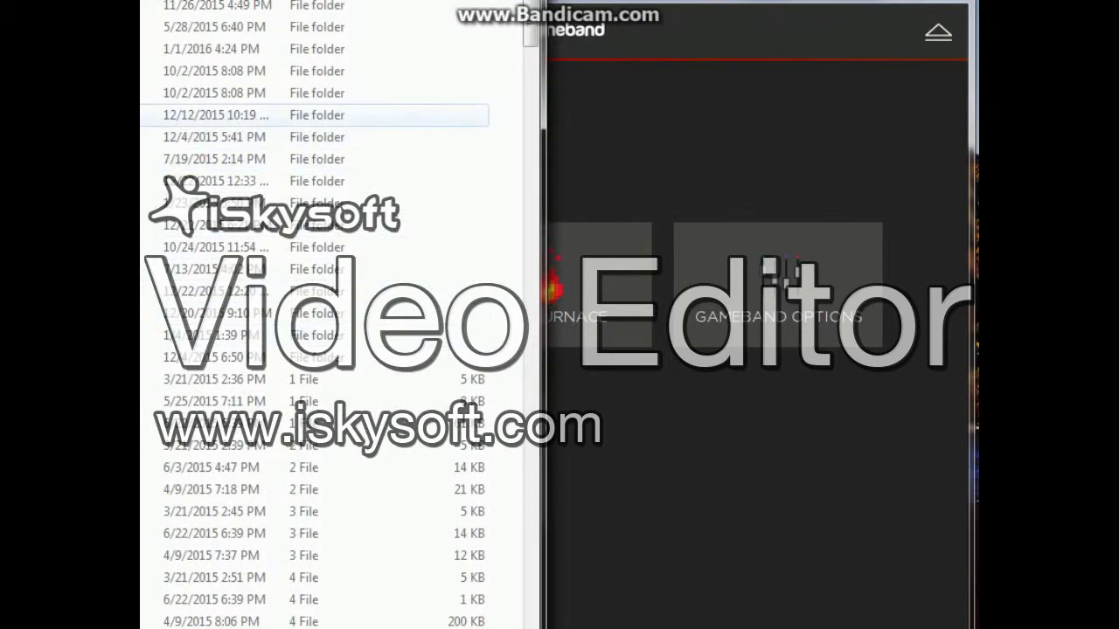
Step: Copy the resource packs folder from the computer's Minecraft files
key("shift+F10")
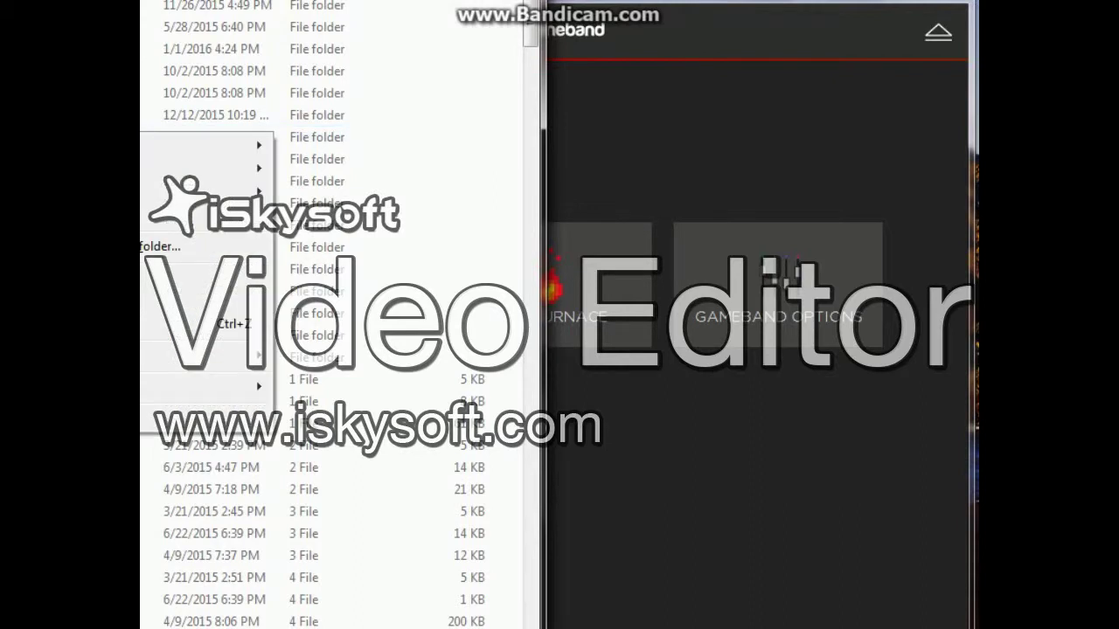
key("Escape")
key("shift+F10")
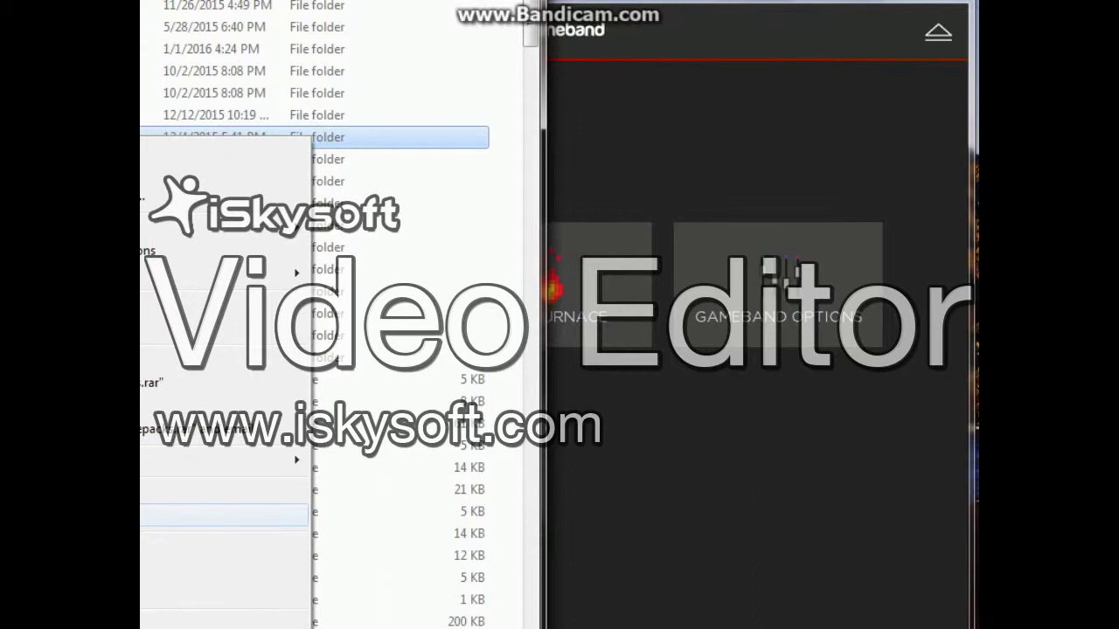
key("Escape")
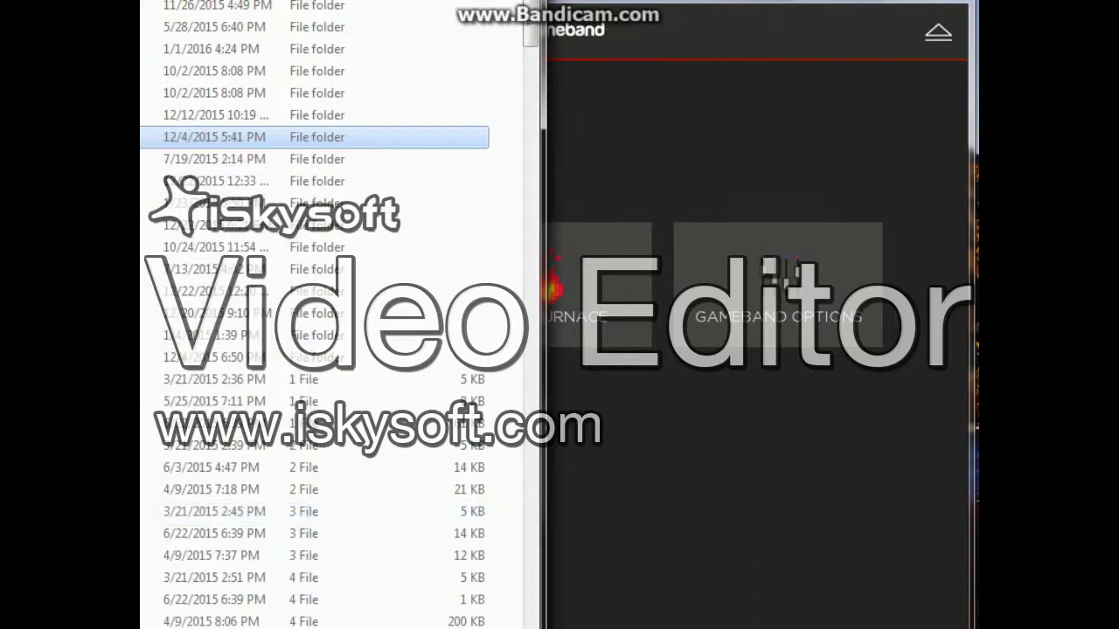
Step: Open a second file window and browse to the minecraft folder on the Gameband drive
key("alt+Tab")
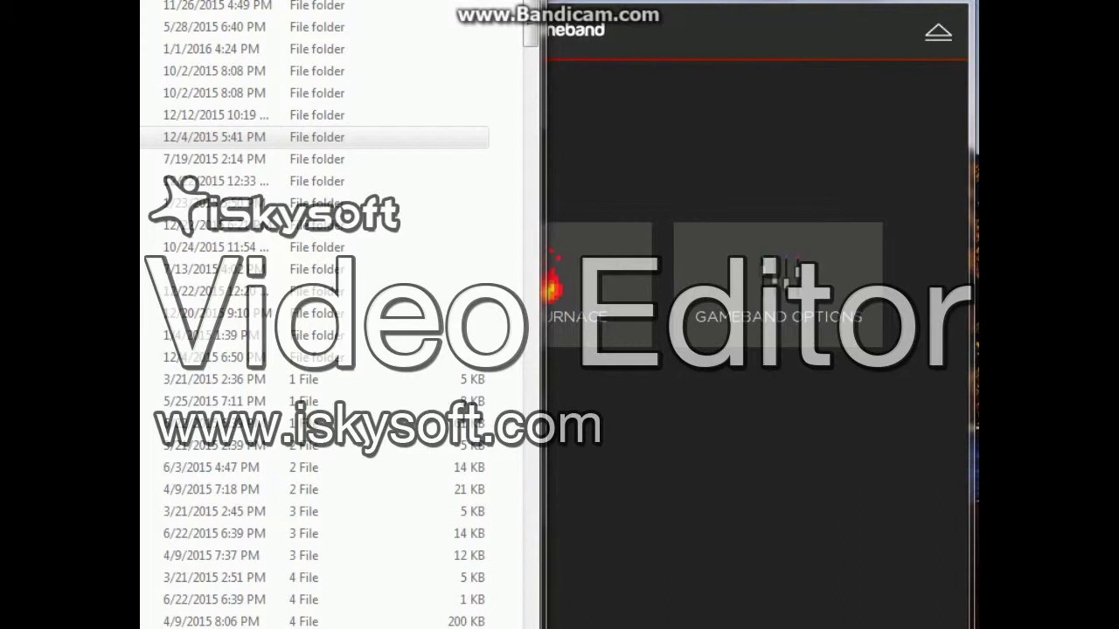
key("super+e")
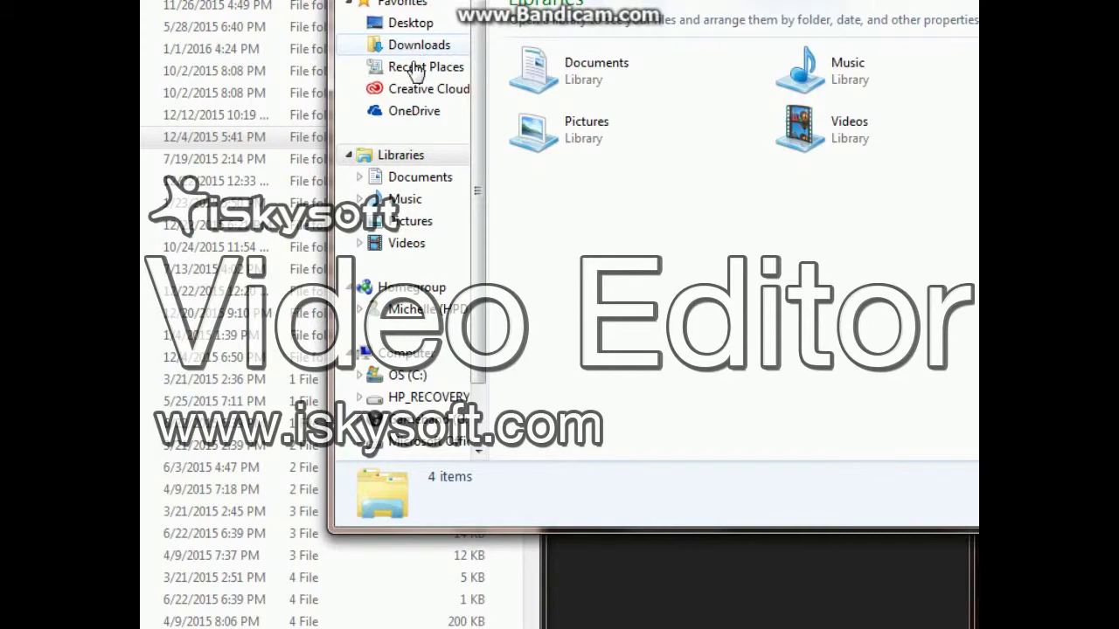
left_click(404, 354)
left_click(425, 411)
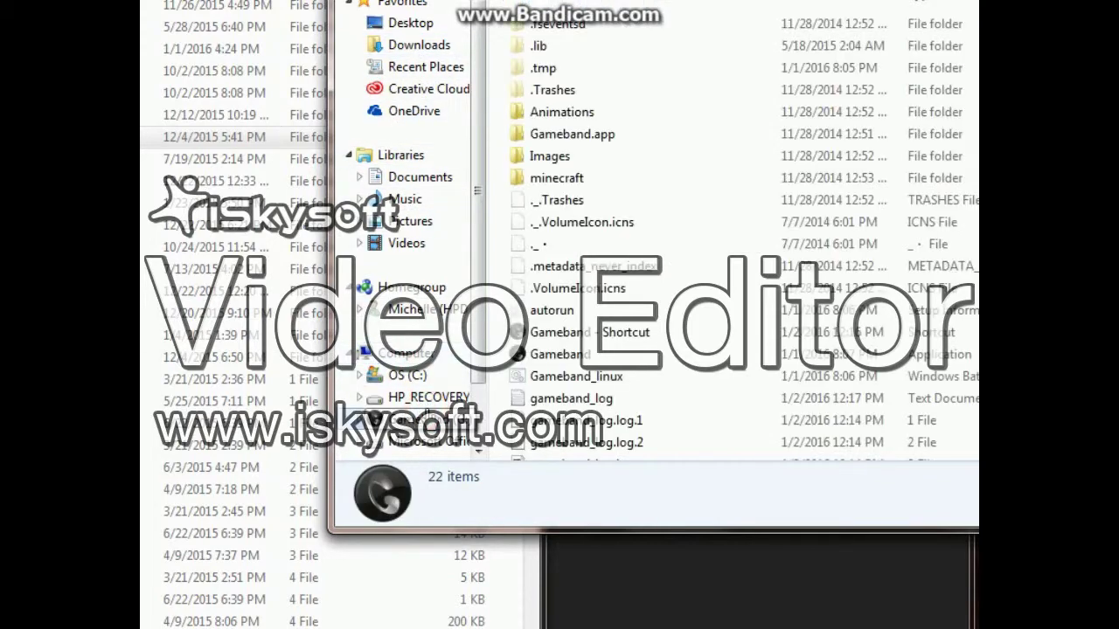
left_click(594, 158)
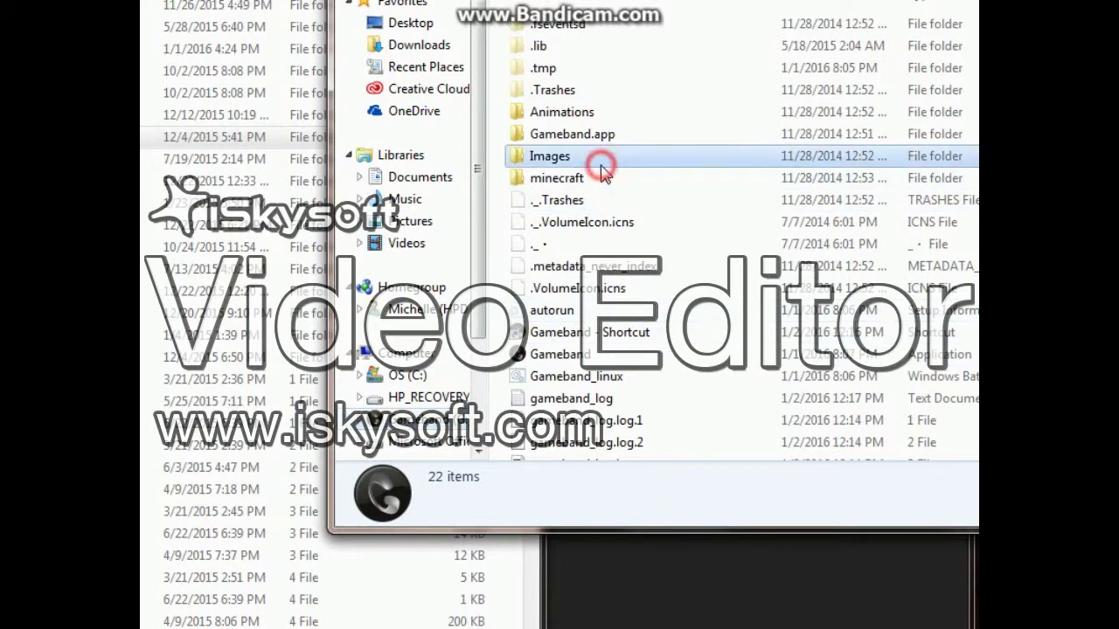
double_click(600, 176)
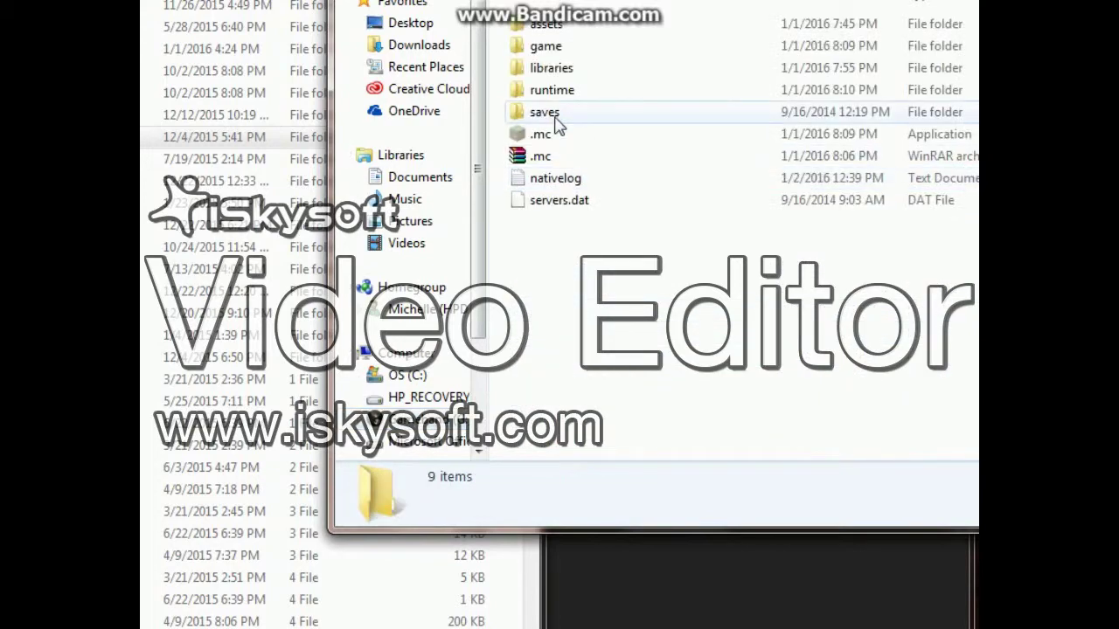
Step: Check the paste options in the minecraft folder and look inside its game and libraries subfolders
right_click(612, 278)
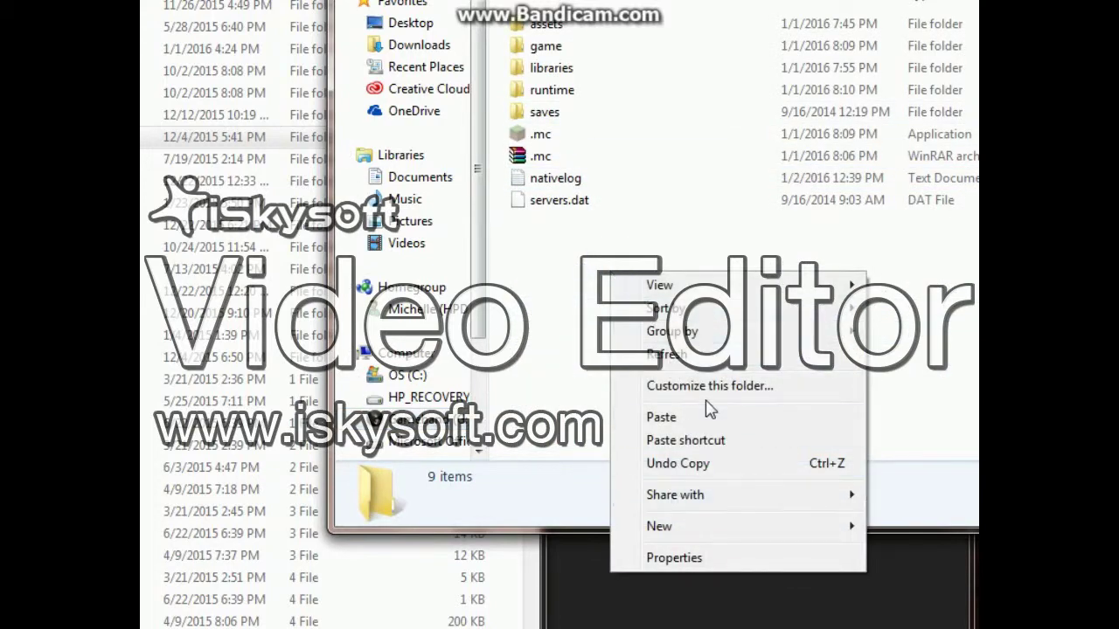
left_click(586, 29)
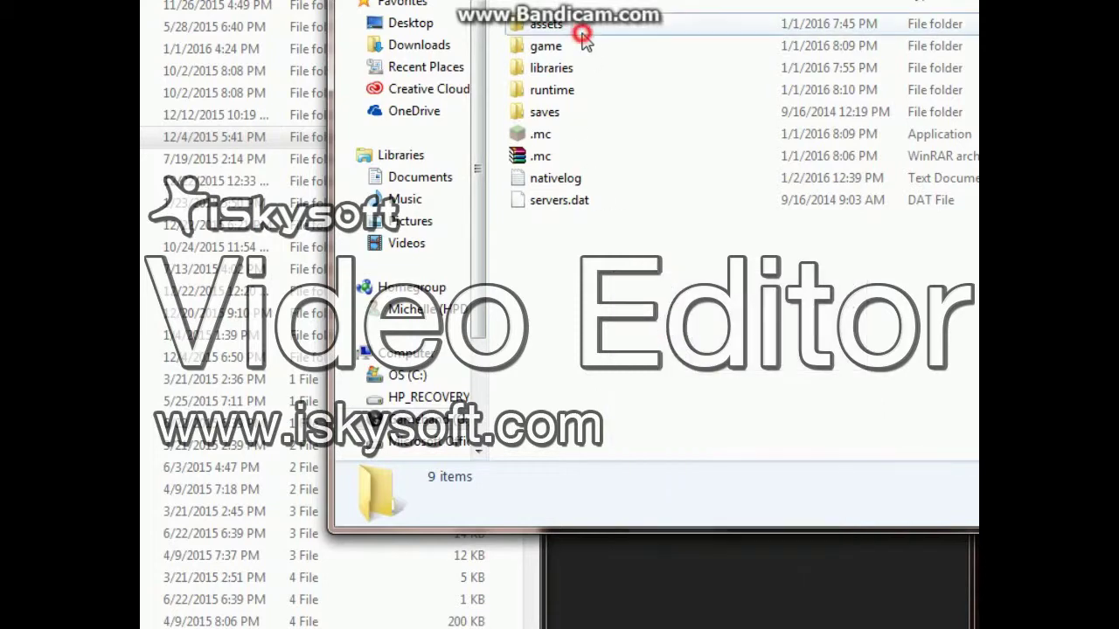
double_click(584, 49)
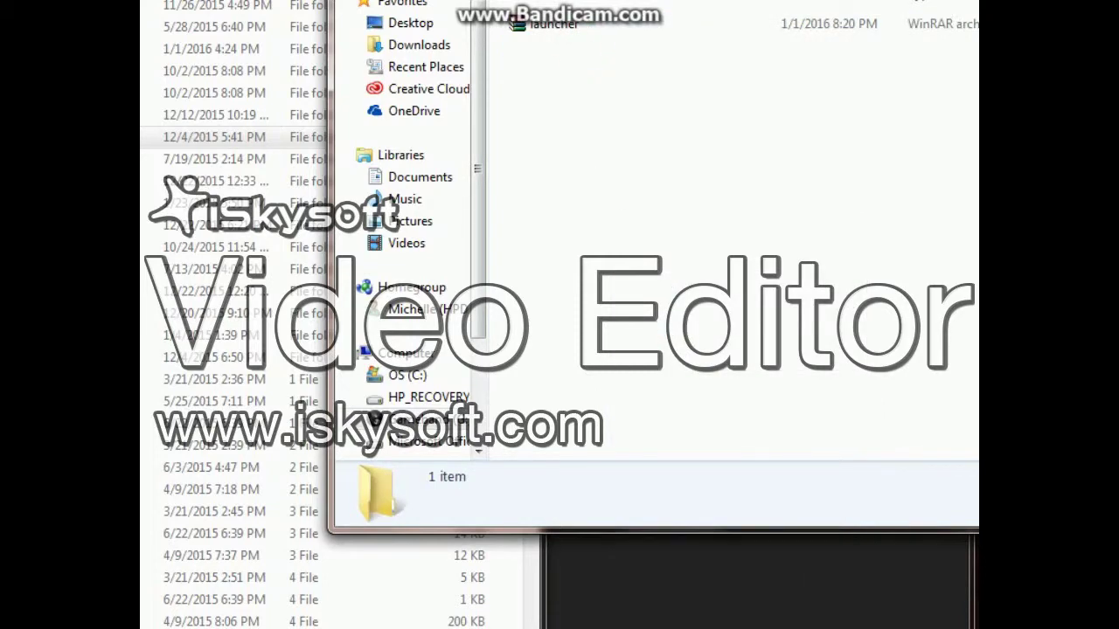
key("BackSpace")
double_click(580, 69)
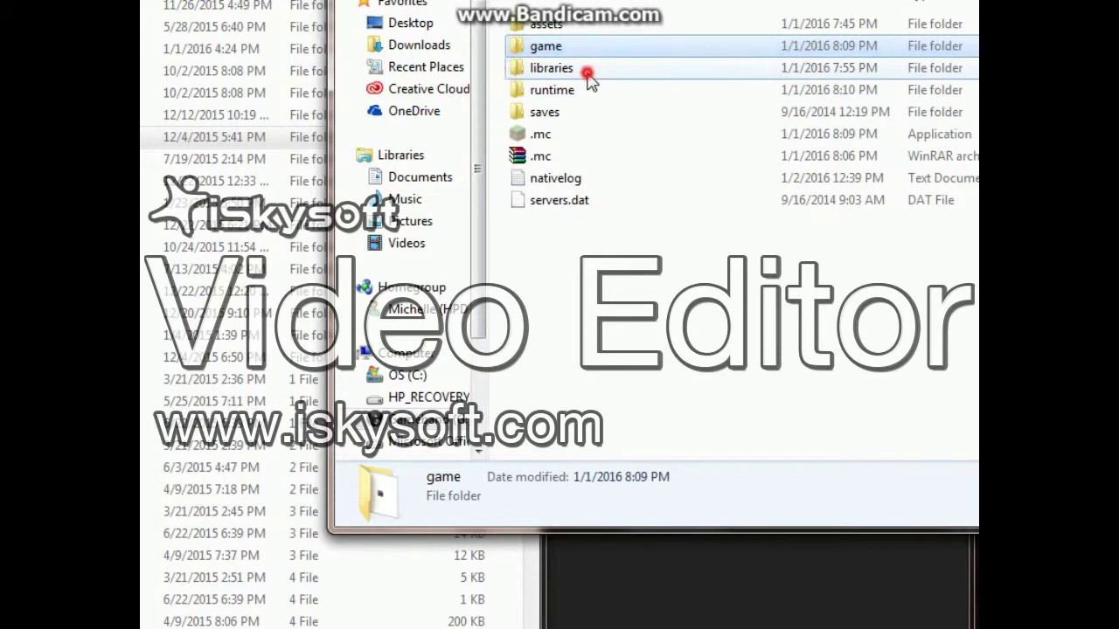
key("BackSpace")
left_click(558, 308)
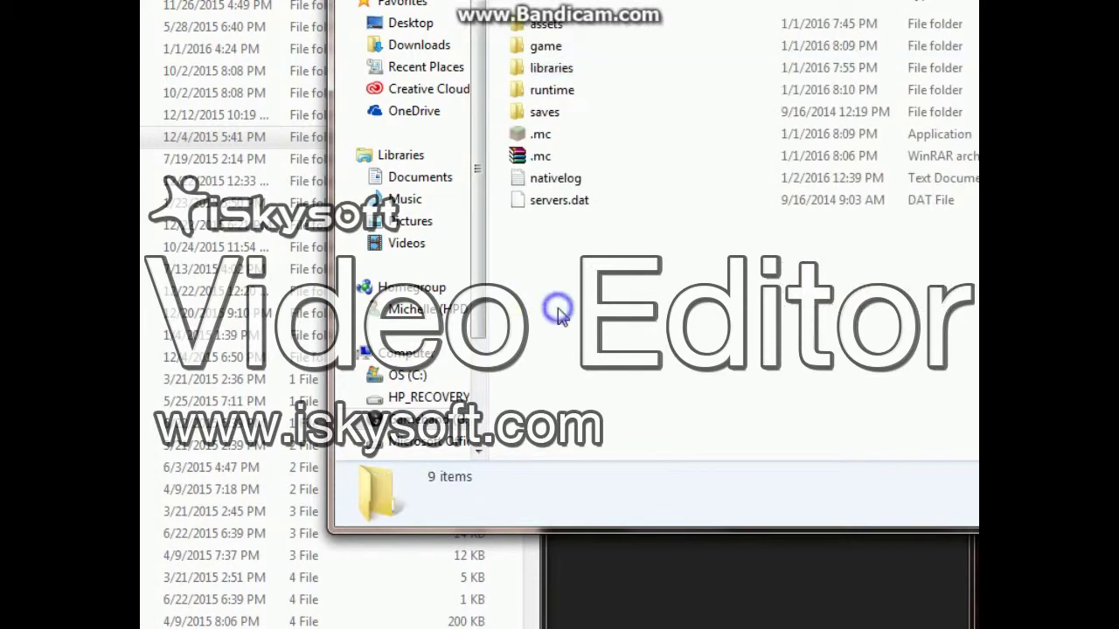
Step: Paste the copied resource packs folder into the minecraft folder on the Gameband drive
right_click(557, 308)
left_click(647, 456)
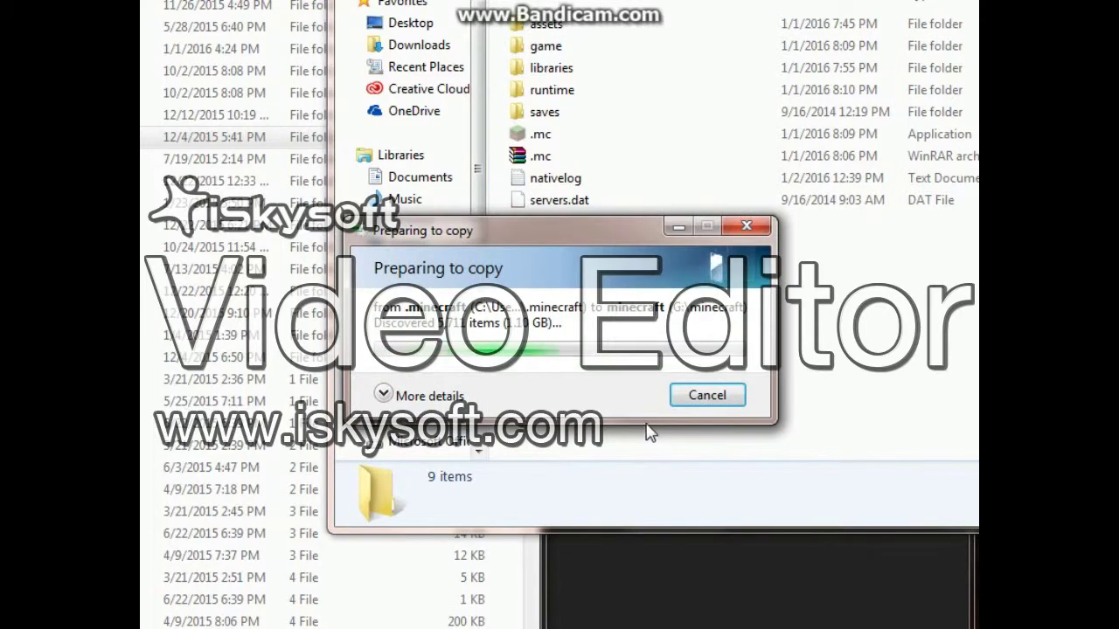
left_click(669, 210)
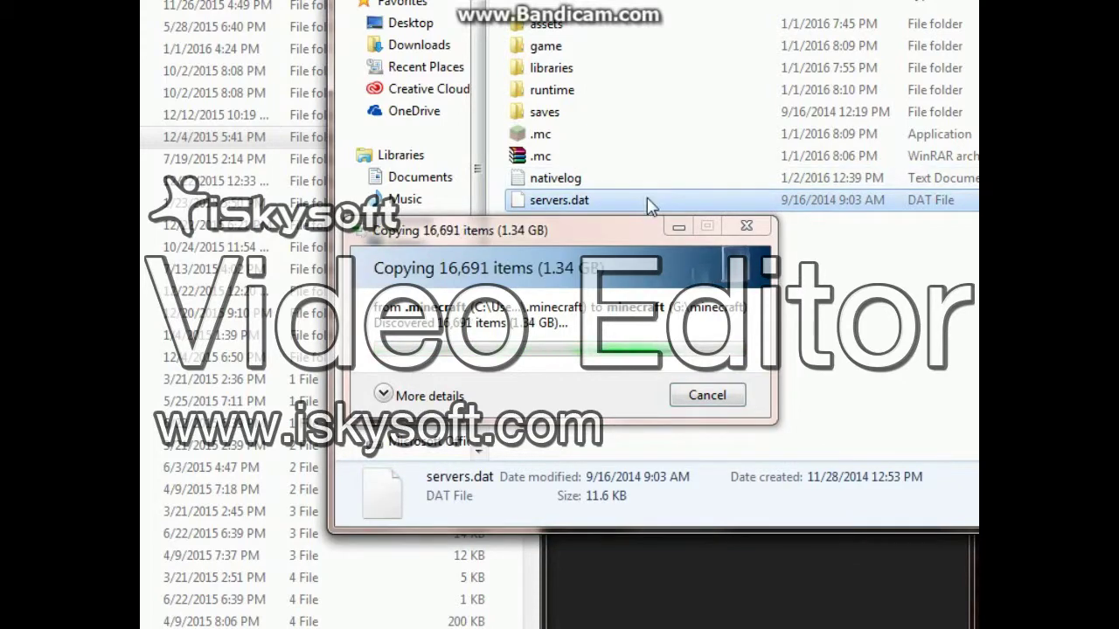
Step: Move the copy progress window clear of the file list and look inside the newly pasted resourcepacks folder
left_click(471, 234)
left_click_drag(471, 234, 465, 414)
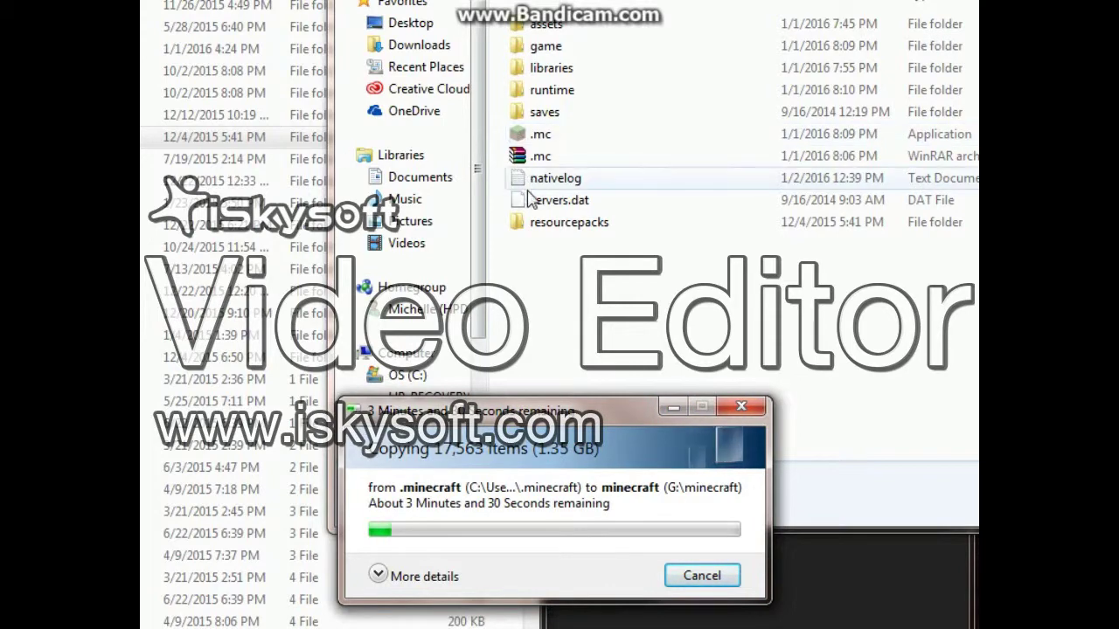
double_click(520, 227)
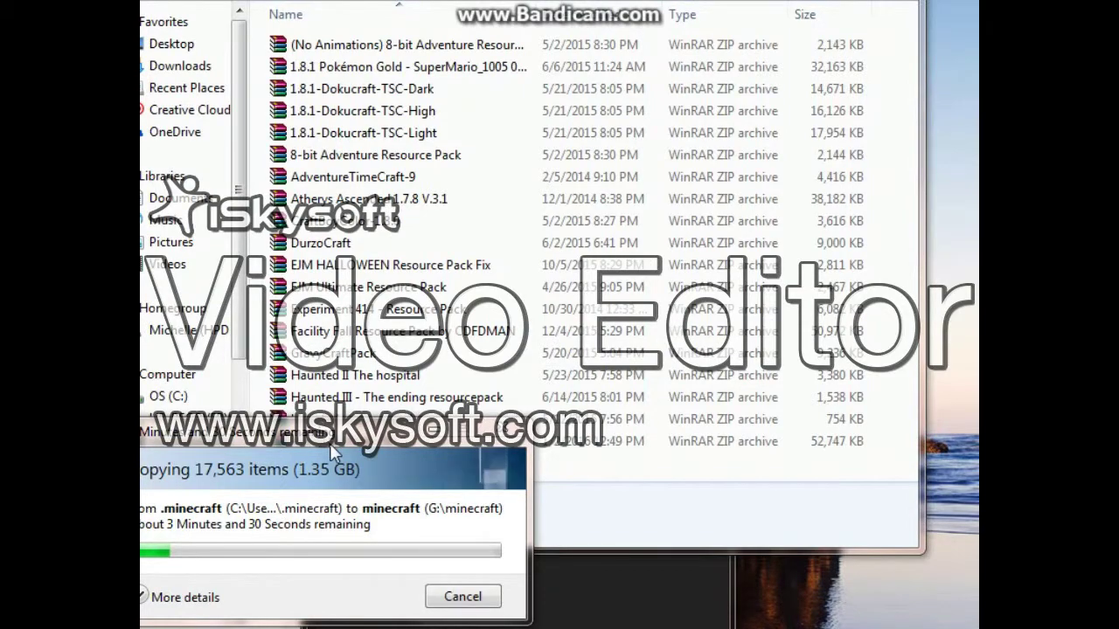
Step: Reposition the copy progress window over the Gameband launcher and minimize it while the transfer runs
left_click_drag(329, 443, 474, 504)
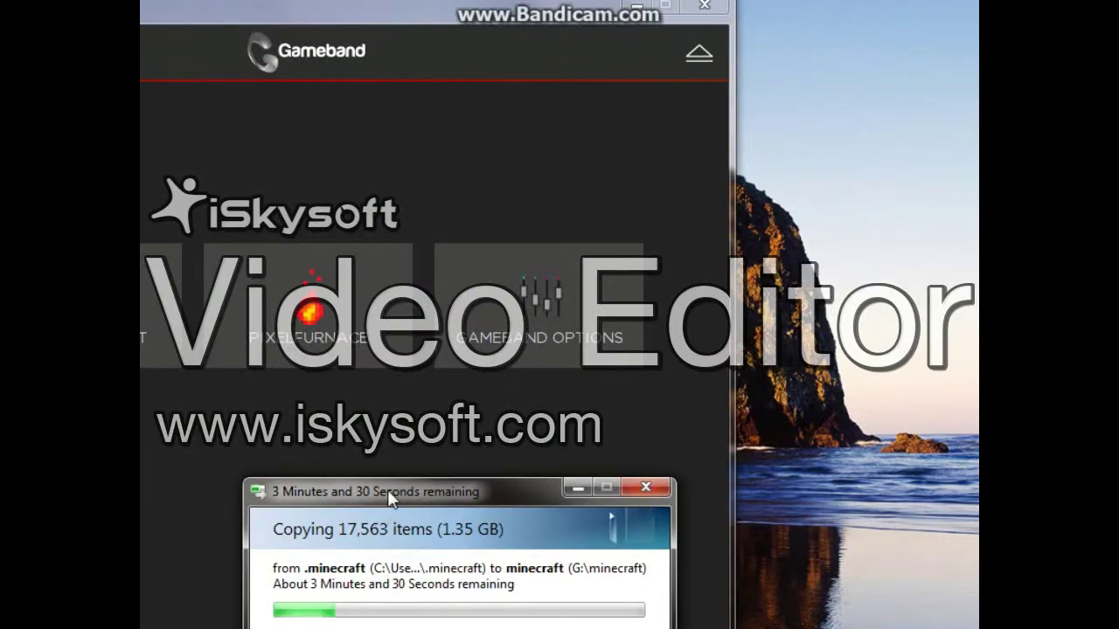
left_click_drag(387, 490, 360, 479)
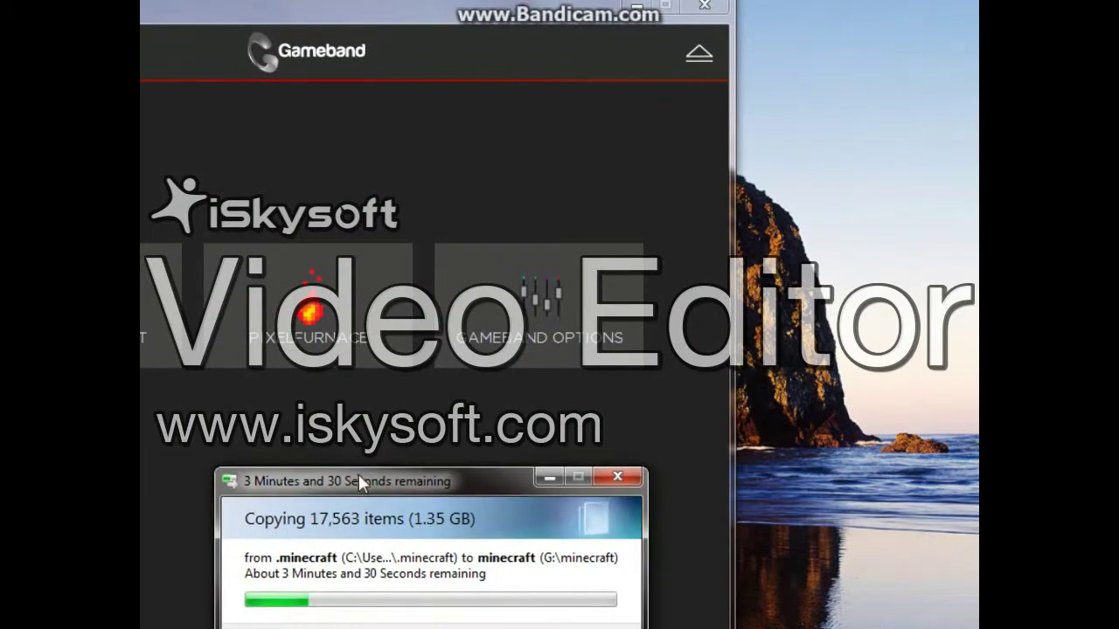
left_click(544, 476)
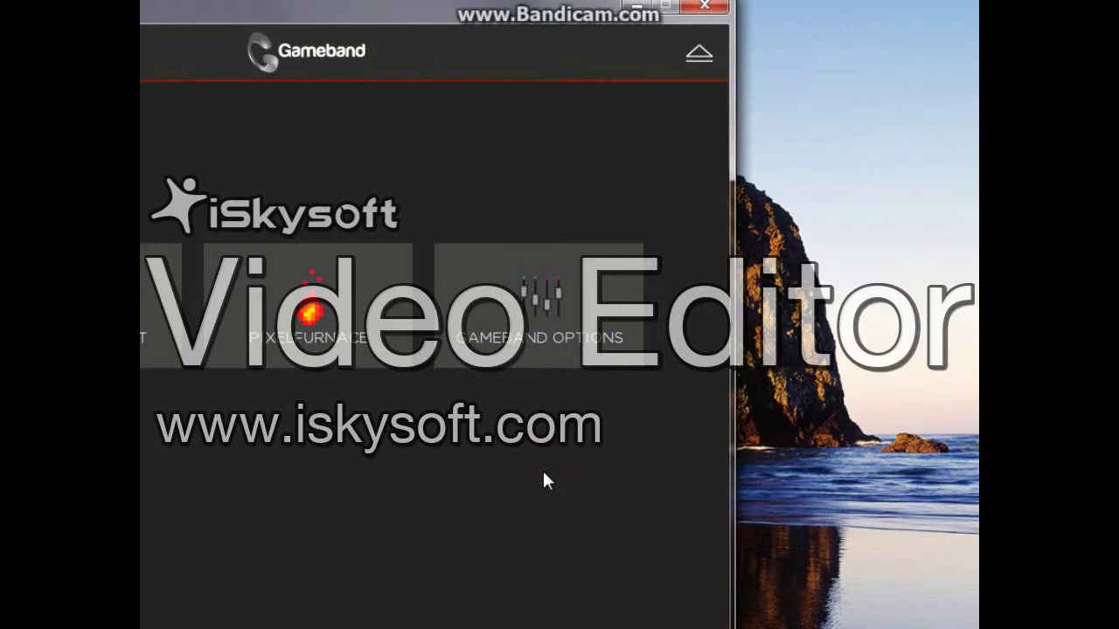